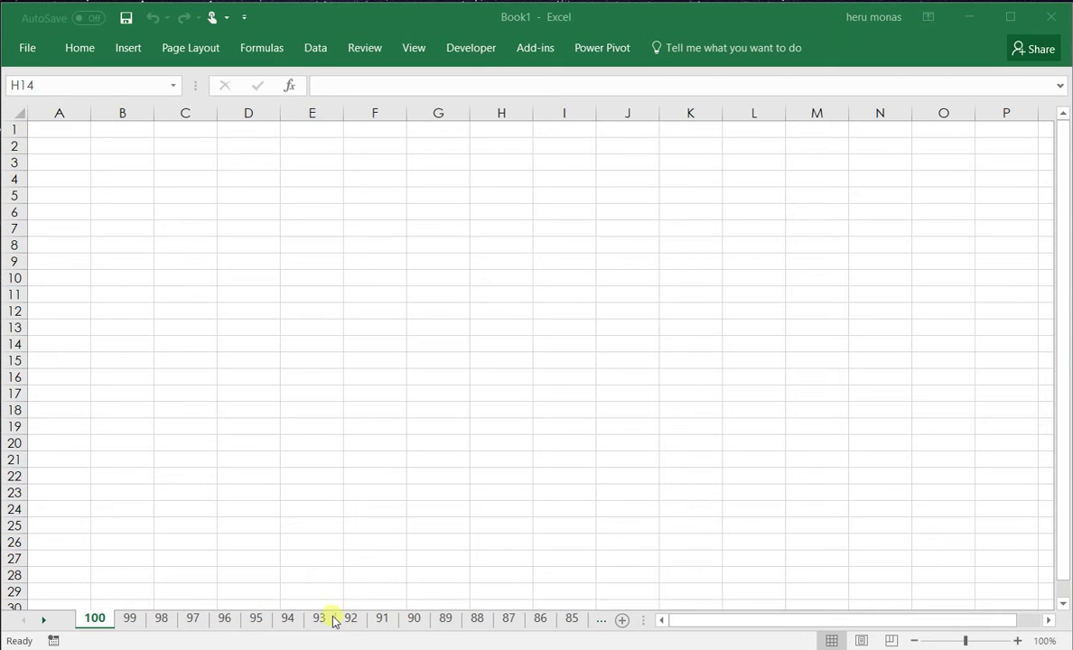
Step: Step through sheets 99, 98, 97, 96, 95, 94, 93 and then sheet 91
click(132, 622)
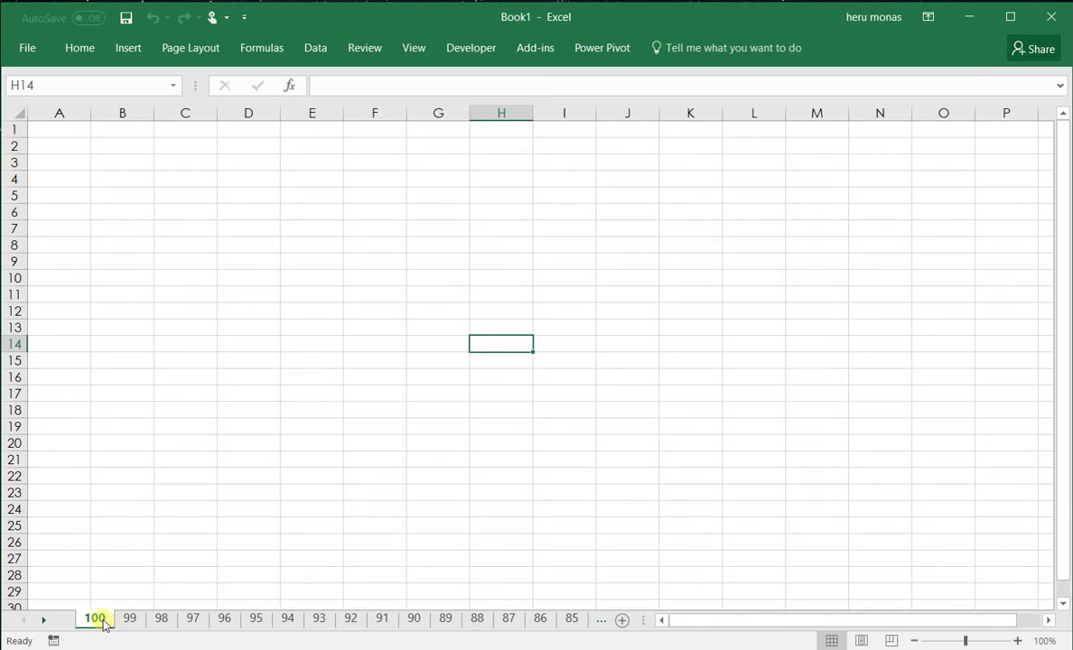
click(127, 622)
click(160, 621)
click(196, 621)
click(233, 621)
click(256, 621)
click(287, 621)
click(318, 621)
click(380, 621)
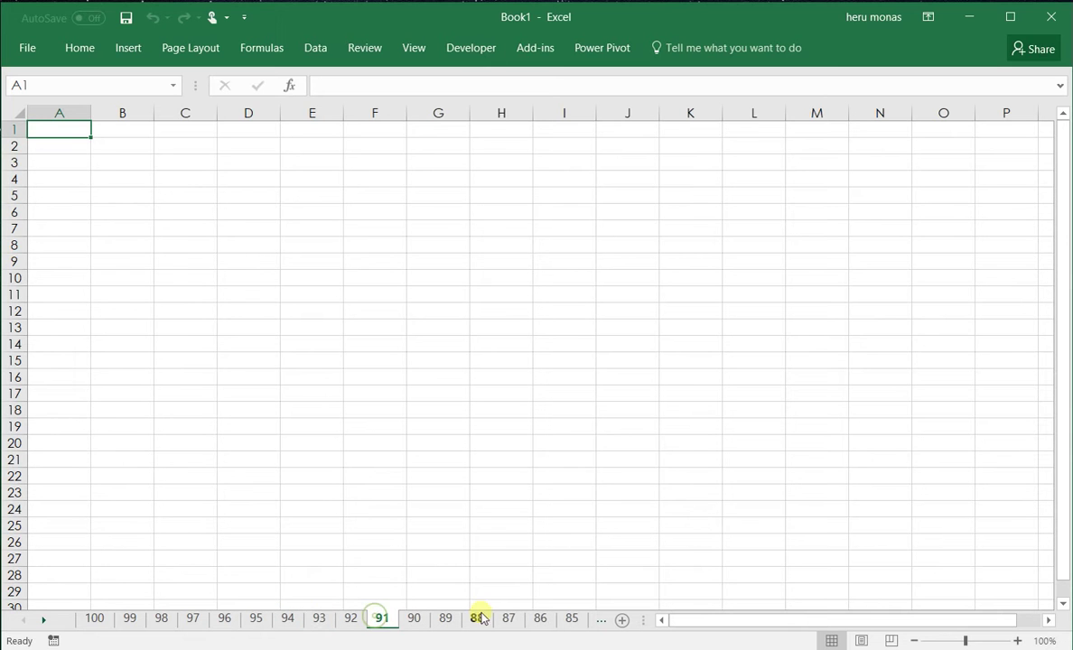
Step: Scroll the sheet tabs down until tabs 76 through 61 are in view, and widen the tab area
click(46, 621)
click(46, 622)
click(46, 623)
click(45, 622)
click(45, 623)
click(45, 622)
click(45, 623)
click(45, 623)
click(46, 622)
click(45, 623)
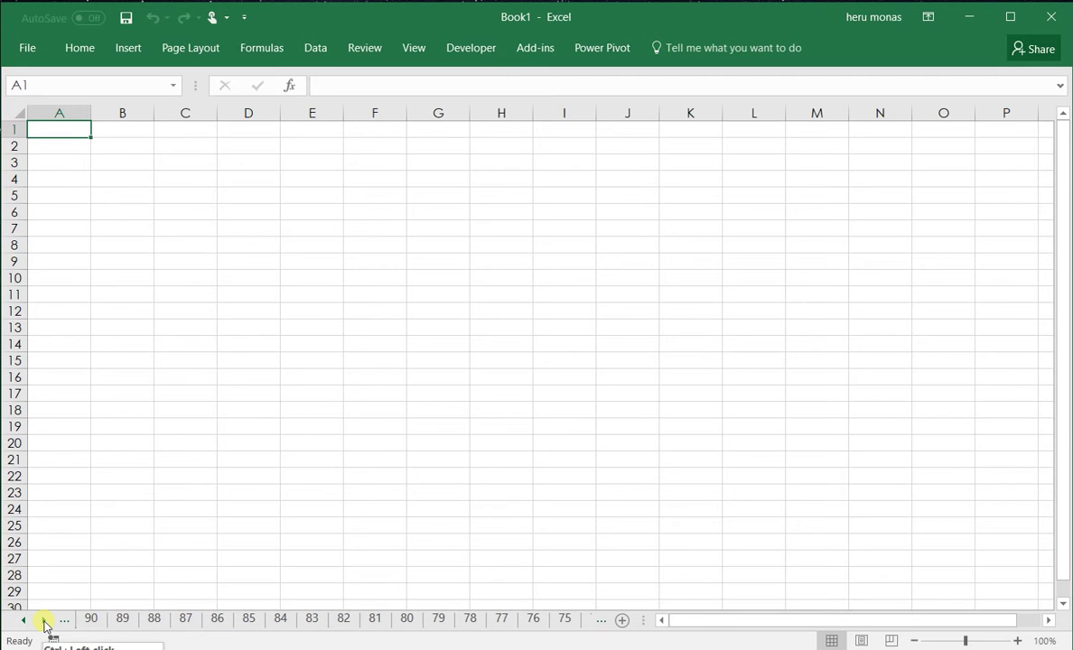
click(45, 623)
click(45, 622)
click(45, 623)
click(45, 623)
click(45, 622)
click(46, 623)
click(45, 622)
click(46, 622)
click(45, 623)
click(45, 622)
click(46, 623)
click(45, 623)
click(45, 623)
click(46, 623)
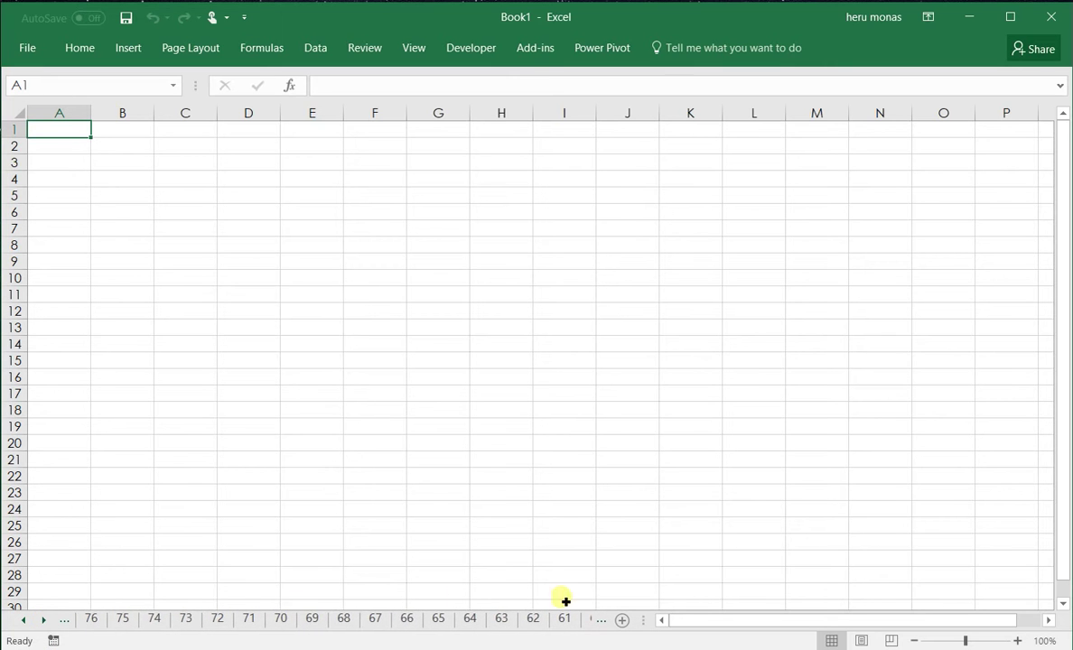
drag(650, 623, 877, 626)
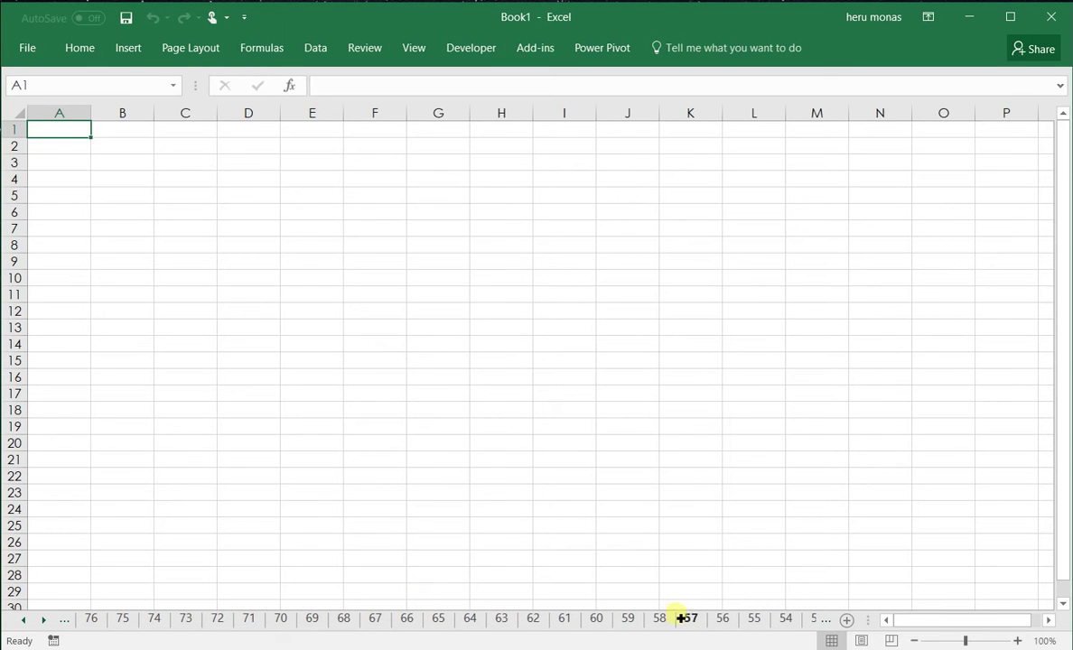
Step: Activate sheet 55, then scroll the tabs back up to 85 and activate sheet 81
click(756, 620)
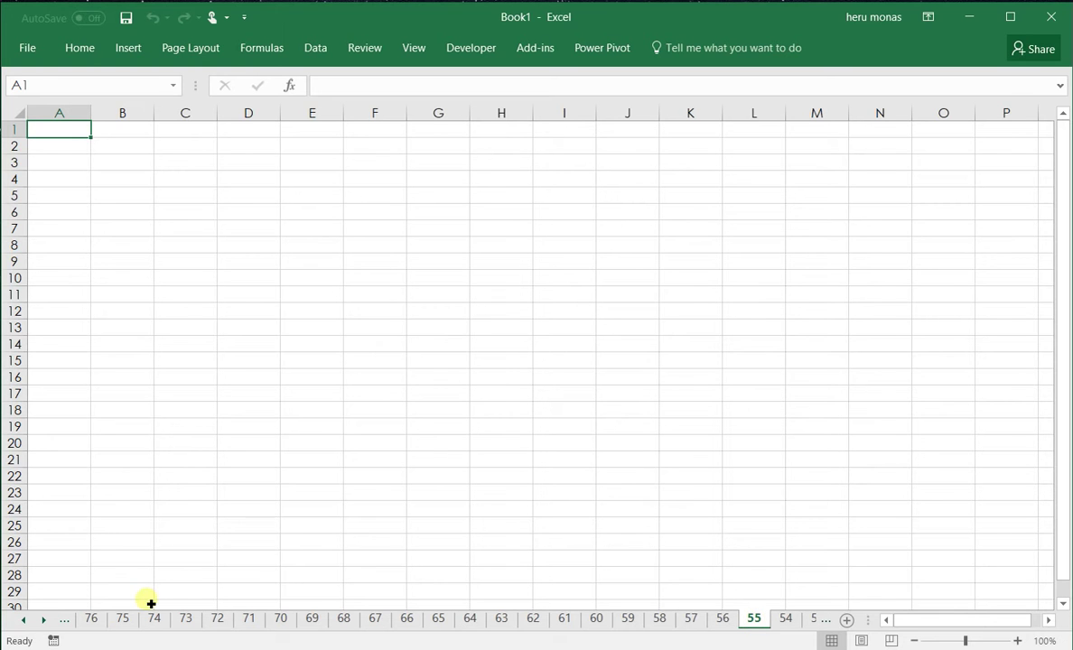
click(23, 621)
click(24, 622)
double_click(24, 621)
double_click(24, 621)
double_click(25, 621)
click(24, 621)
click(218, 620)
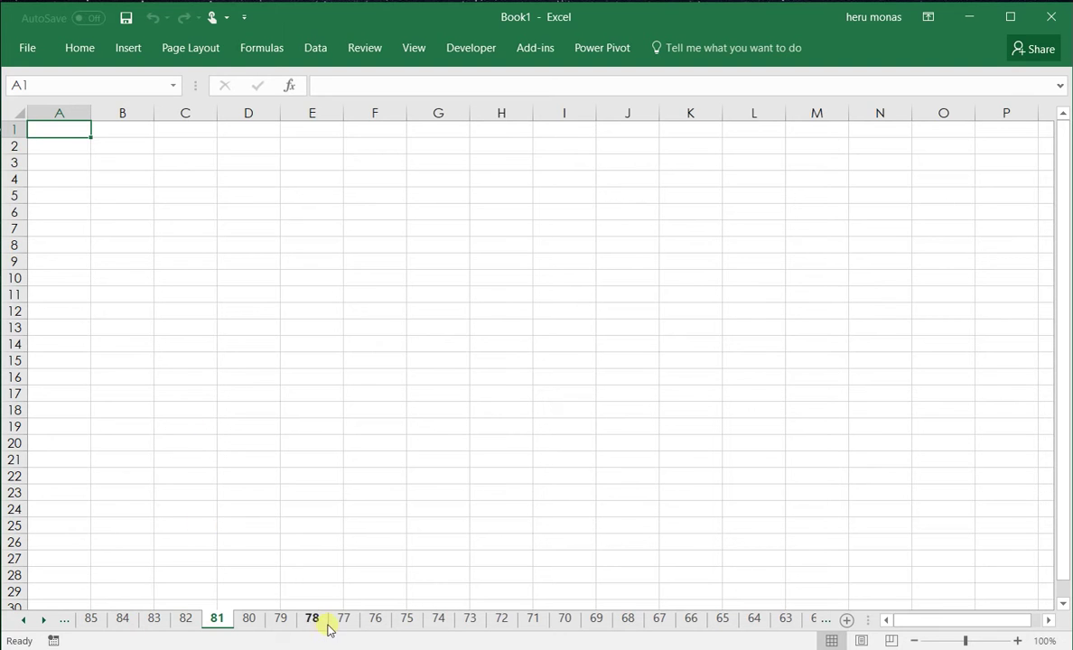
Step: Scroll to lower-numbered tabs and move through sheets 76 and 74 to sheet 73
click(43, 621)
click(43, 621)
click(43, 622)
click(43, 622)
click(43, 621)
click(44, 621)
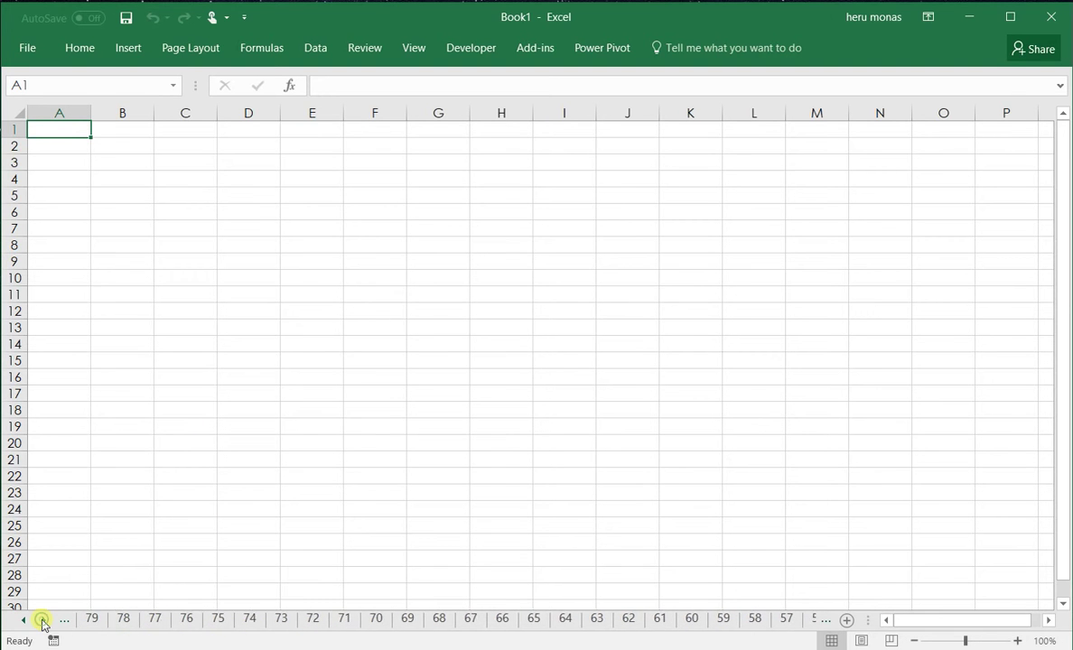
click(184, 619)
click(248, 620)
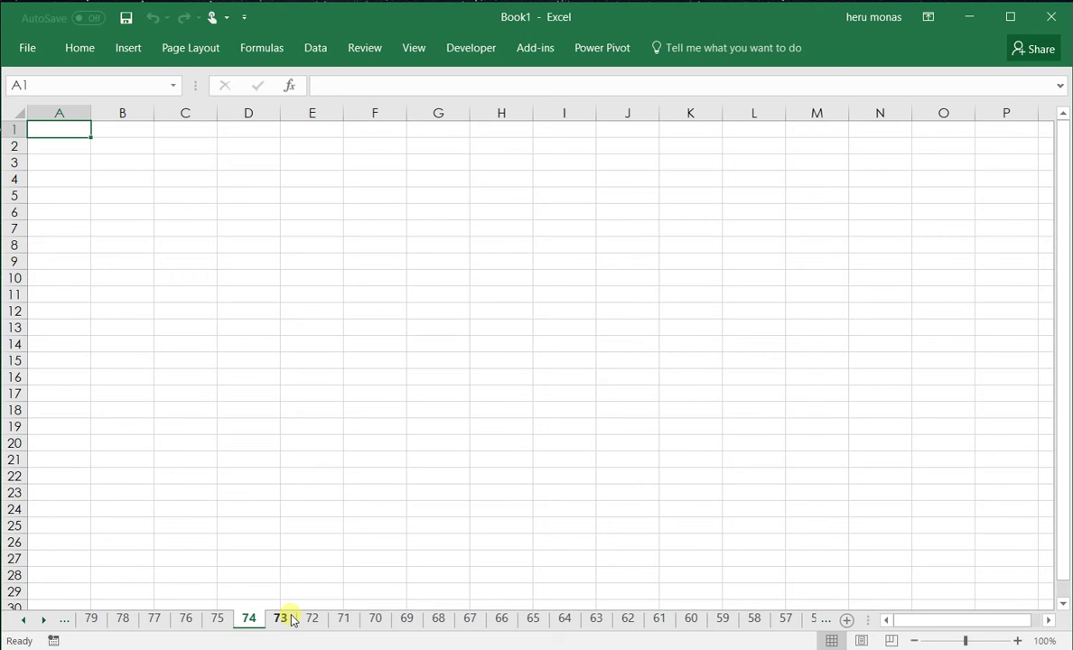
click(281, 620)
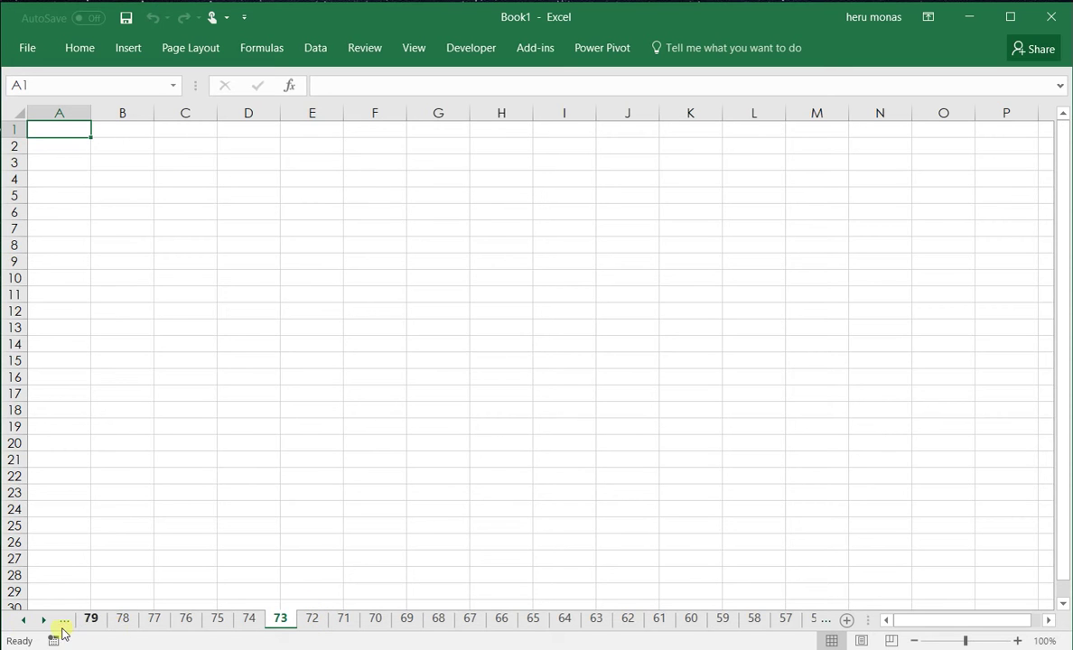
Step: Scroll the tabs back to the start and activate sheet 100, then sheet 99
click(22, 621)
drag(22, 623, 22, 623)
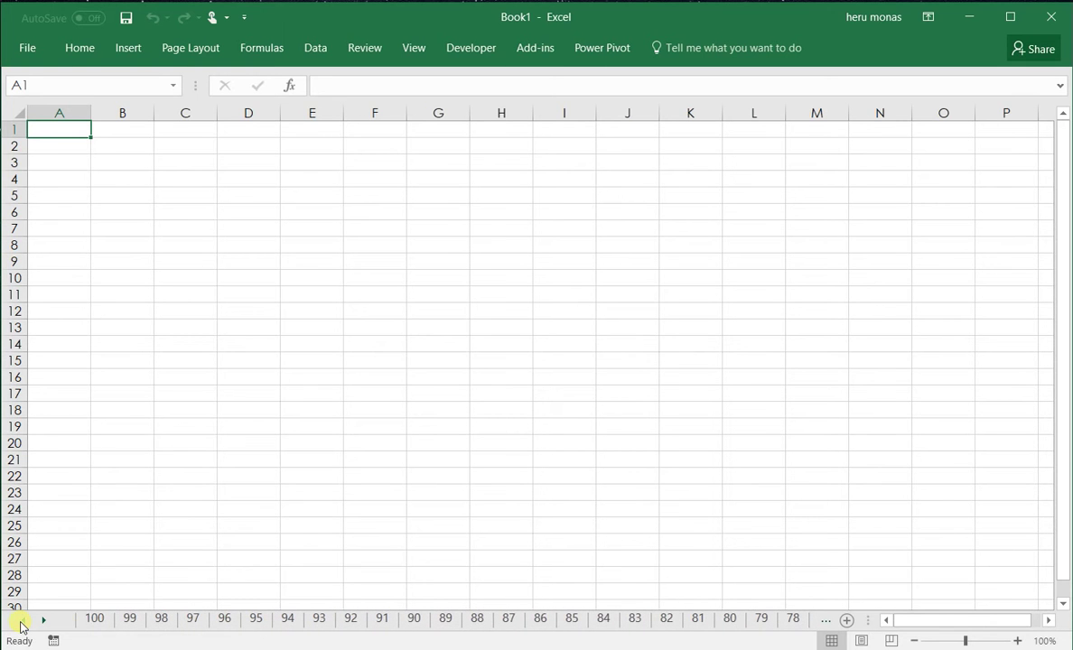
click(95, 619)
click(131, 619)
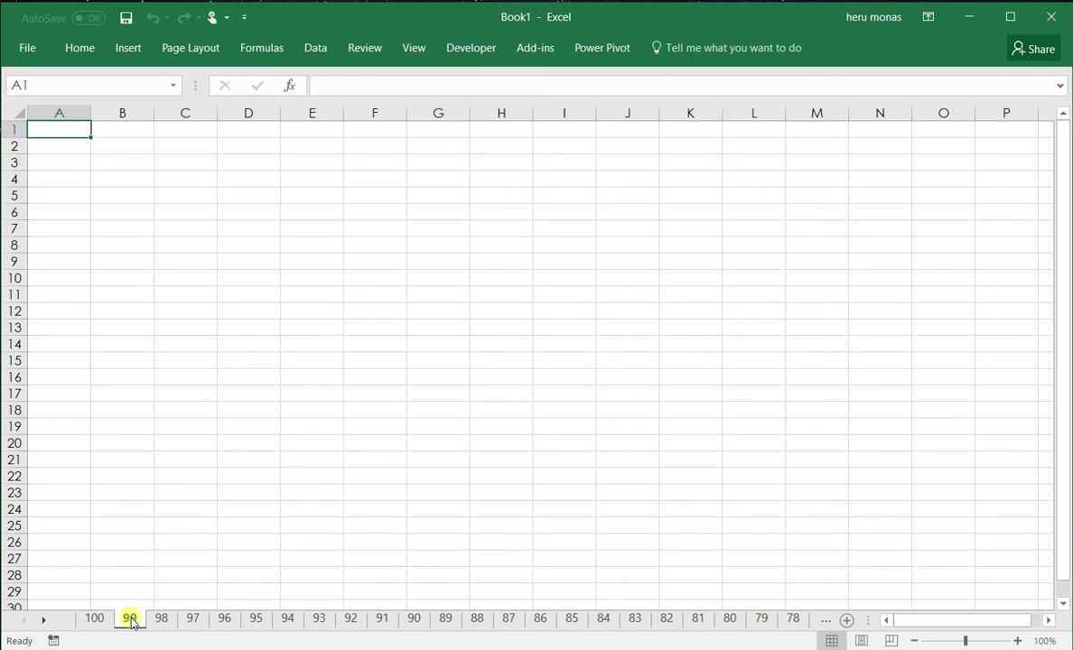
Step: Shift the tab bar so tabs from sheet 97 onward are shown, then call up the sheet list
click(43, 621)
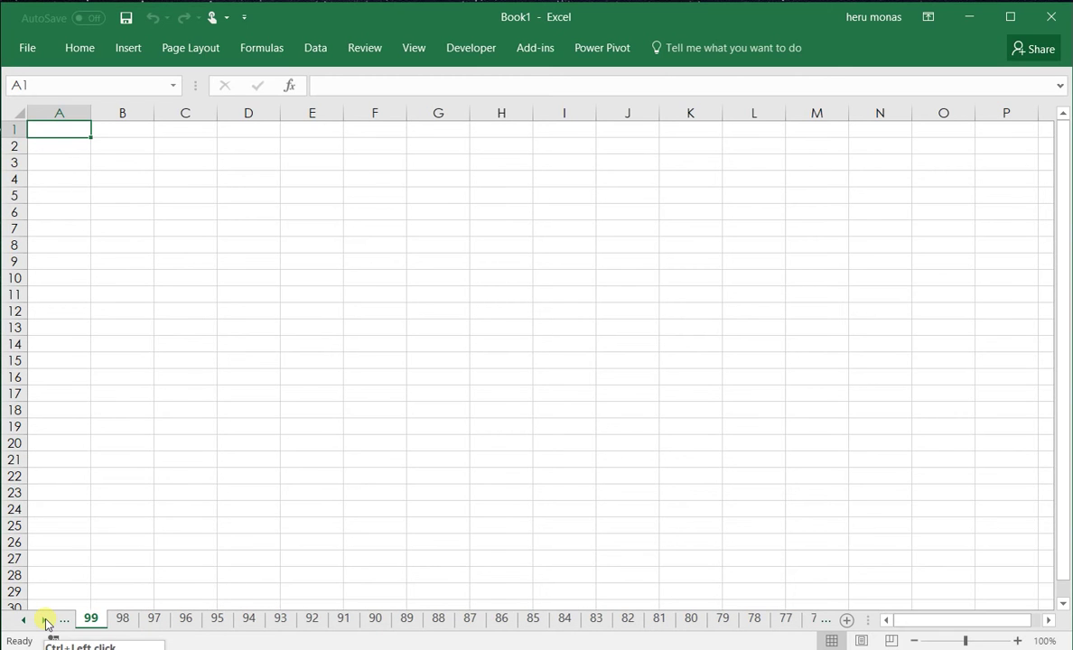
click(45, 622)
click(46, 621)
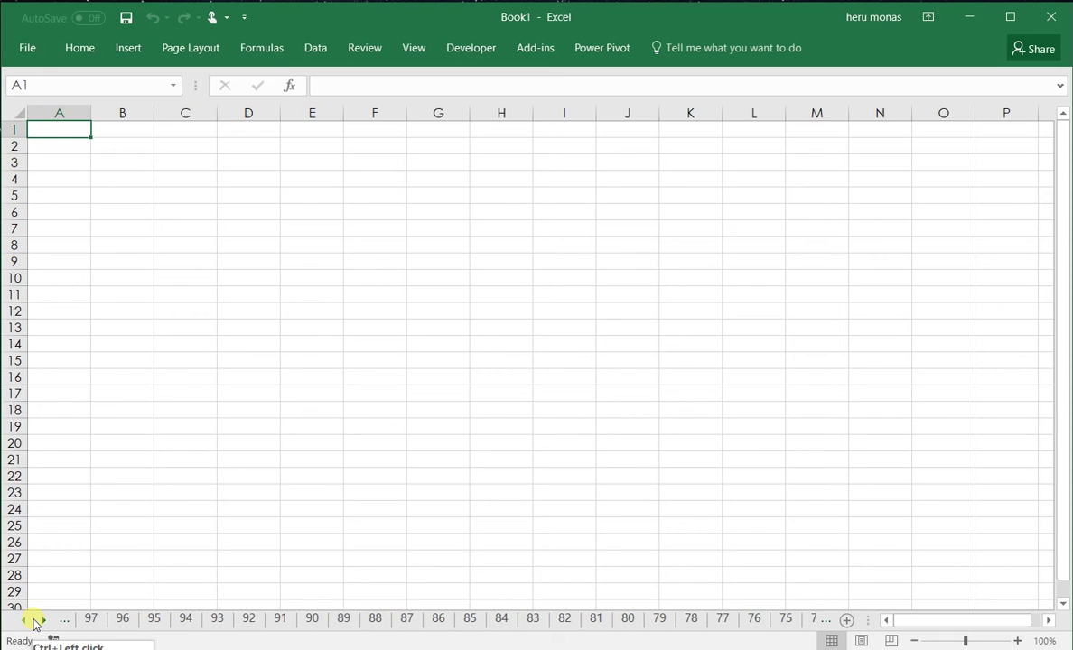
right_click(33, 623)
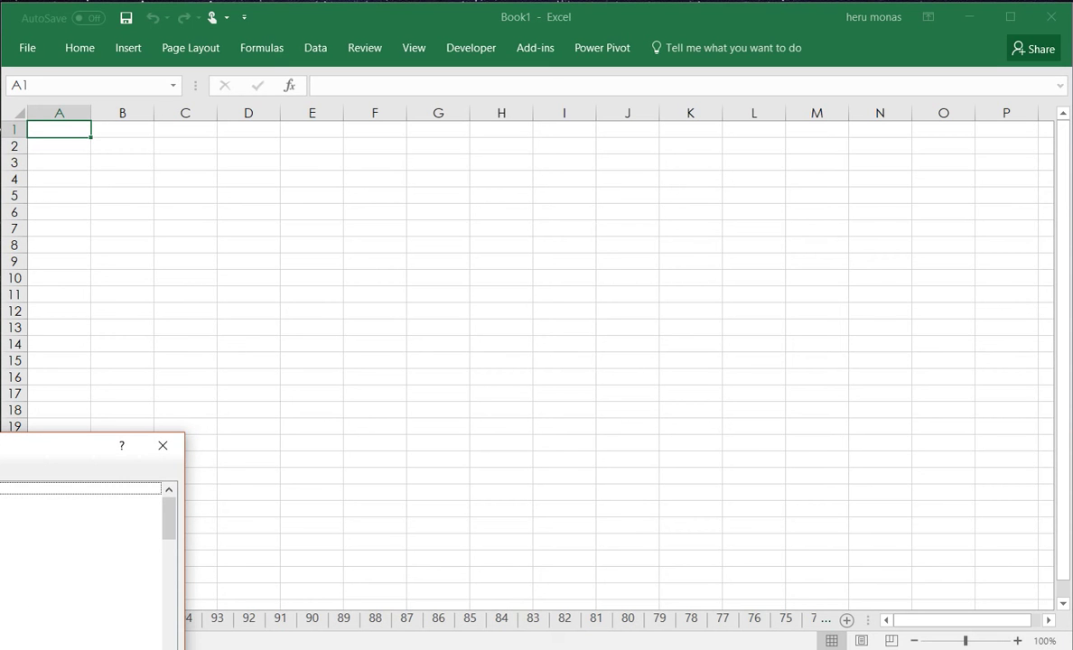
Step: Jump to sheet 1 through the Activate sheet list and select cell F8
drag(9, 445, 283, 234)
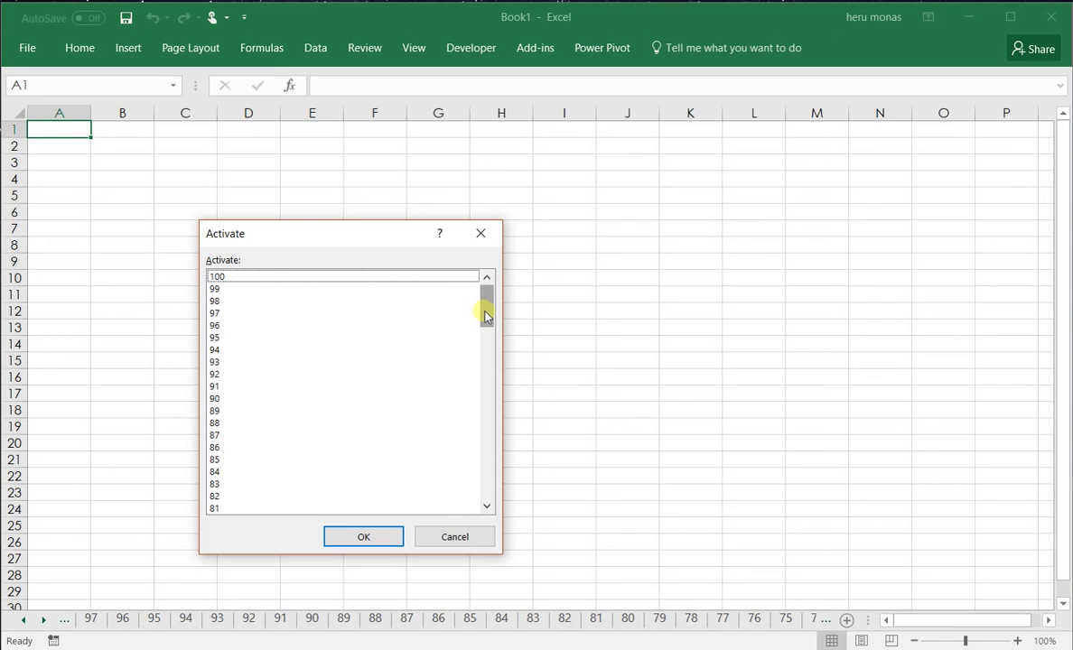
drag(485, 316, 486, 488)
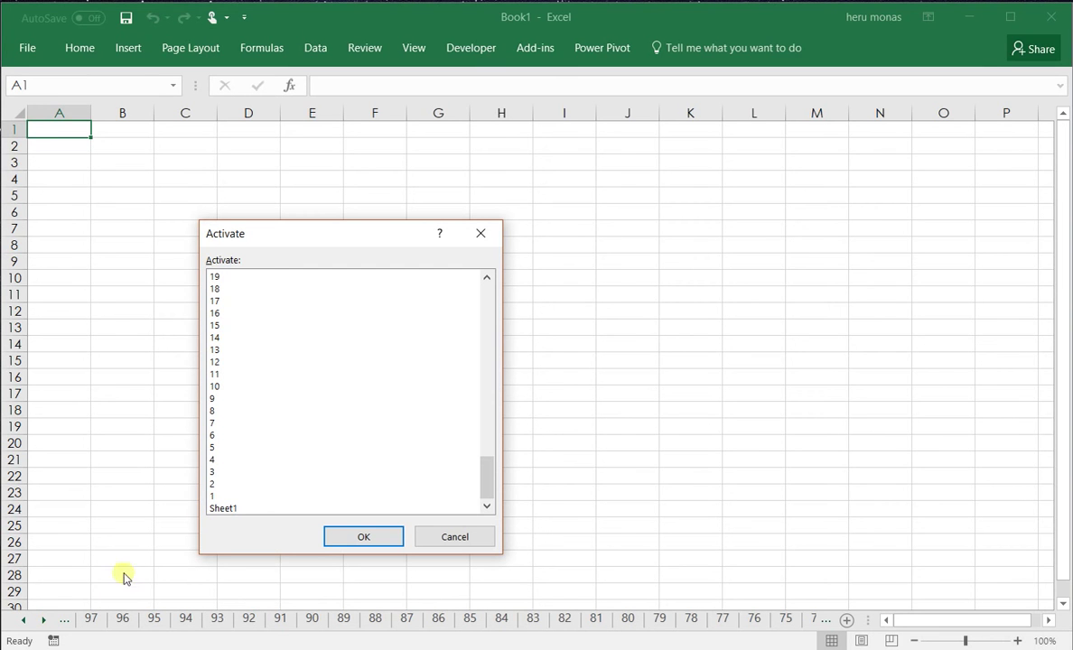
click(215, 496)
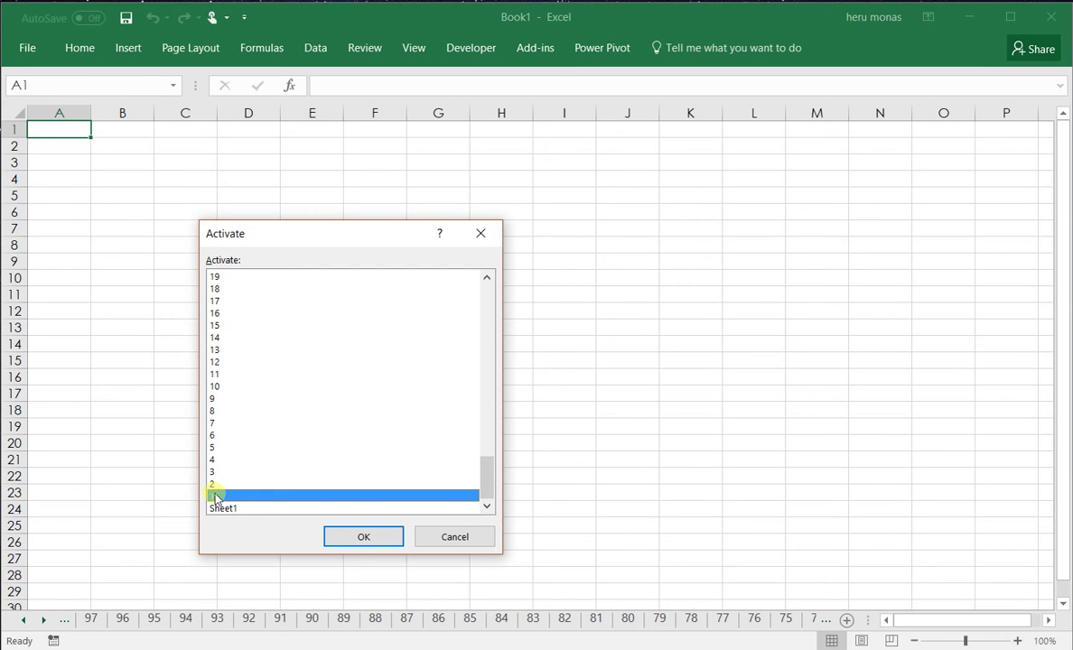
click(357, 540)
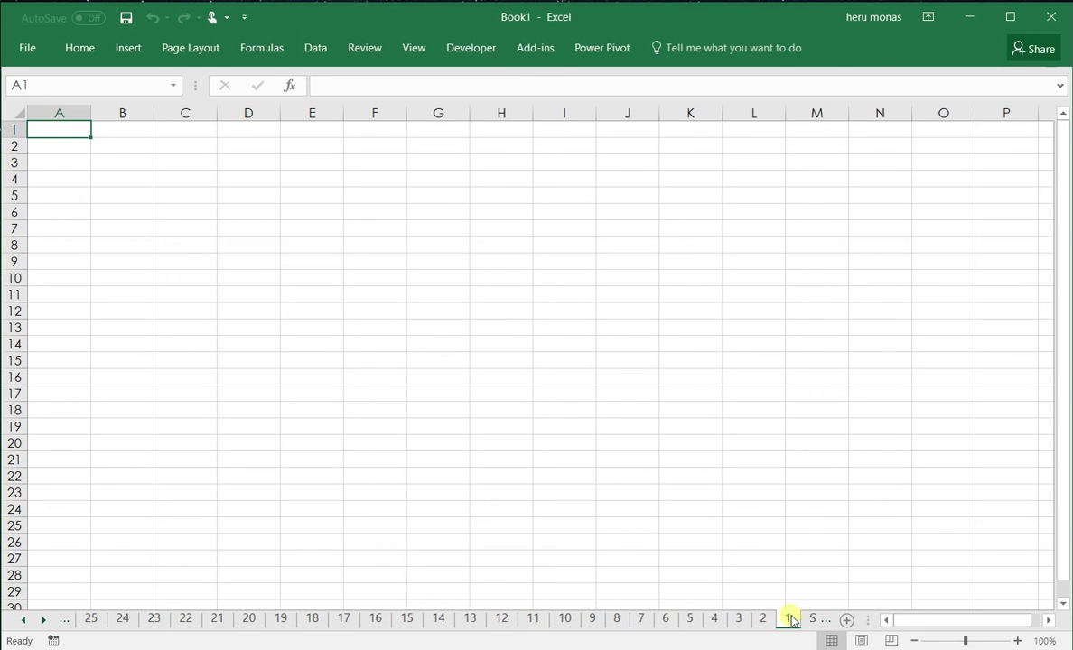
click(400, 247)
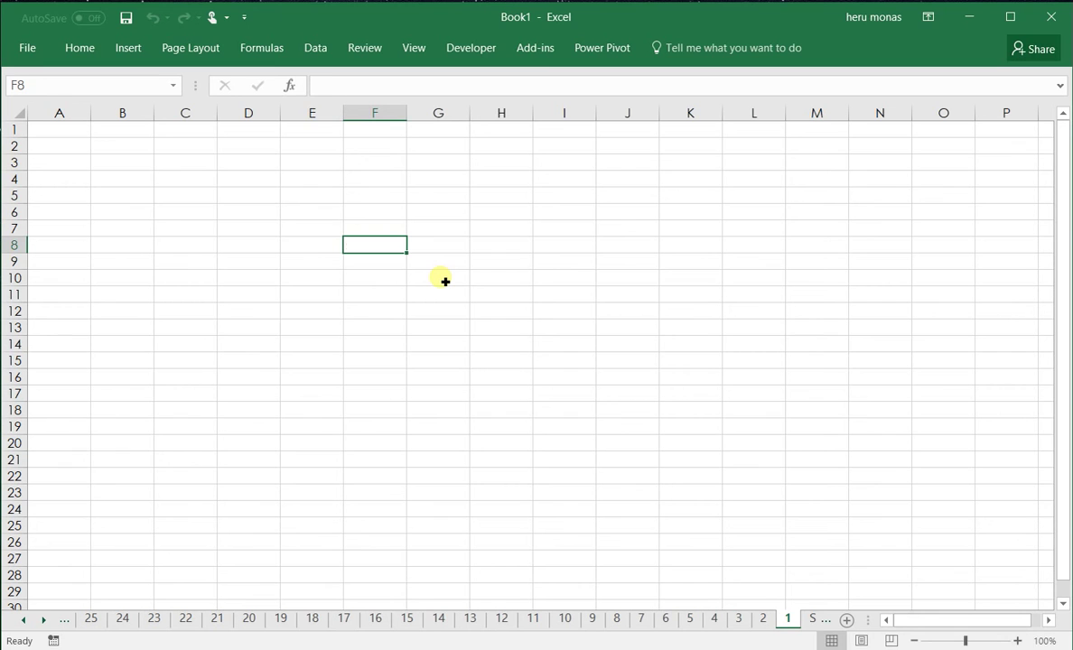
Step: Enter 'sheet1' into cell F8 and confirm it
text(sheet1)
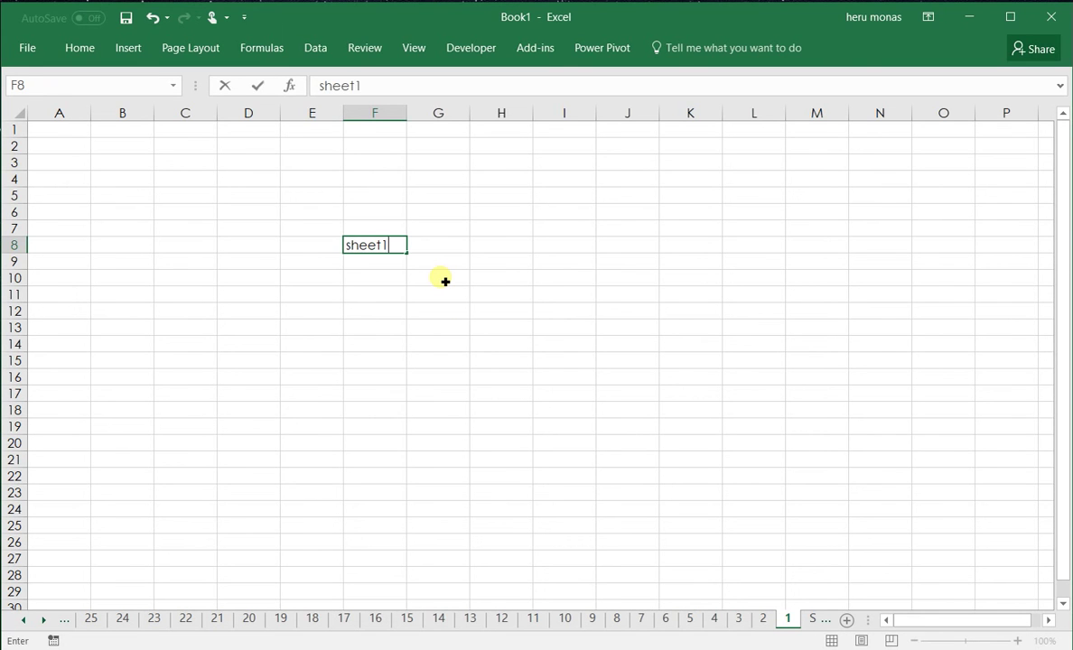
click(444, 311)
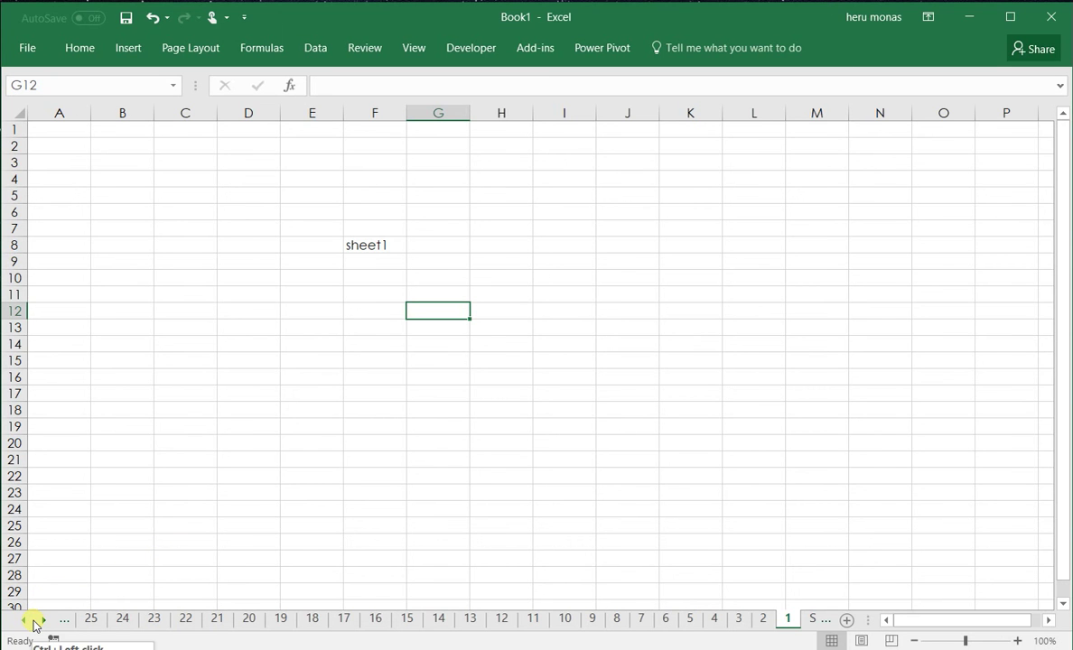
Step: Jump to sheet 85 by picking it from the Activate sheet list
right_click(34, 624)
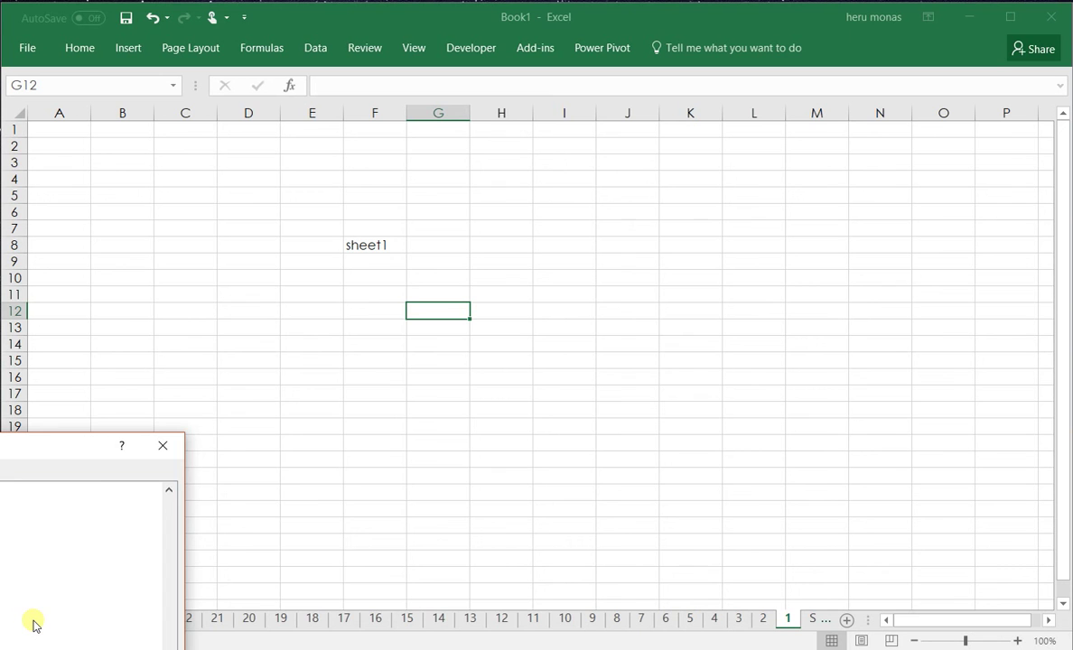
drag(12, 455, 563, 224)
drag(720, 467, 710, 321)
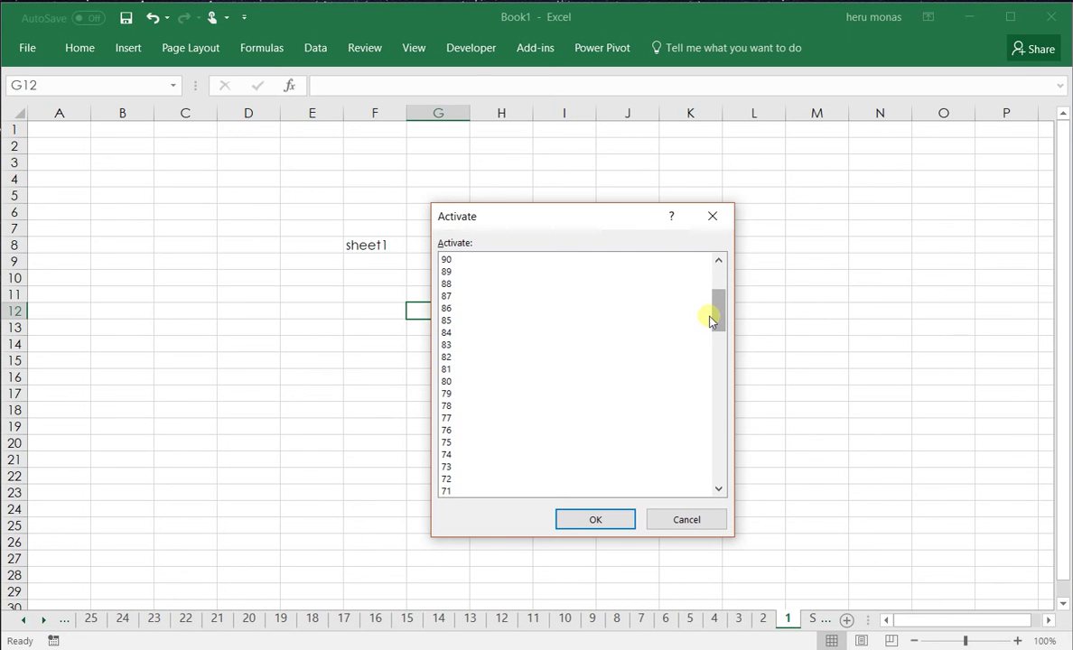
click(447, 321)
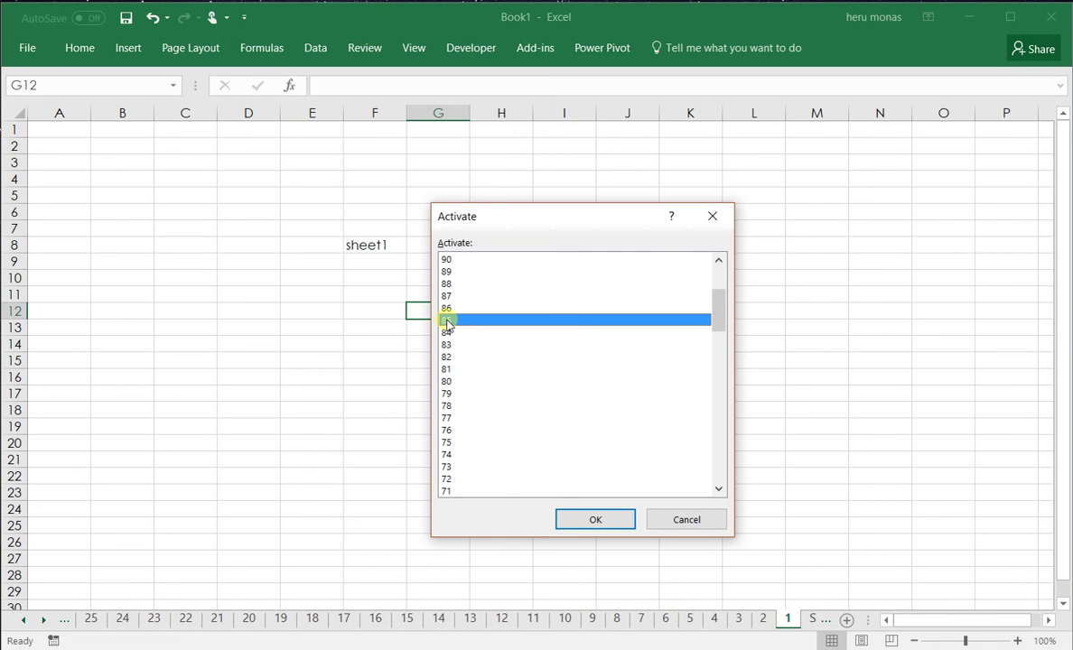
click(595, 519)
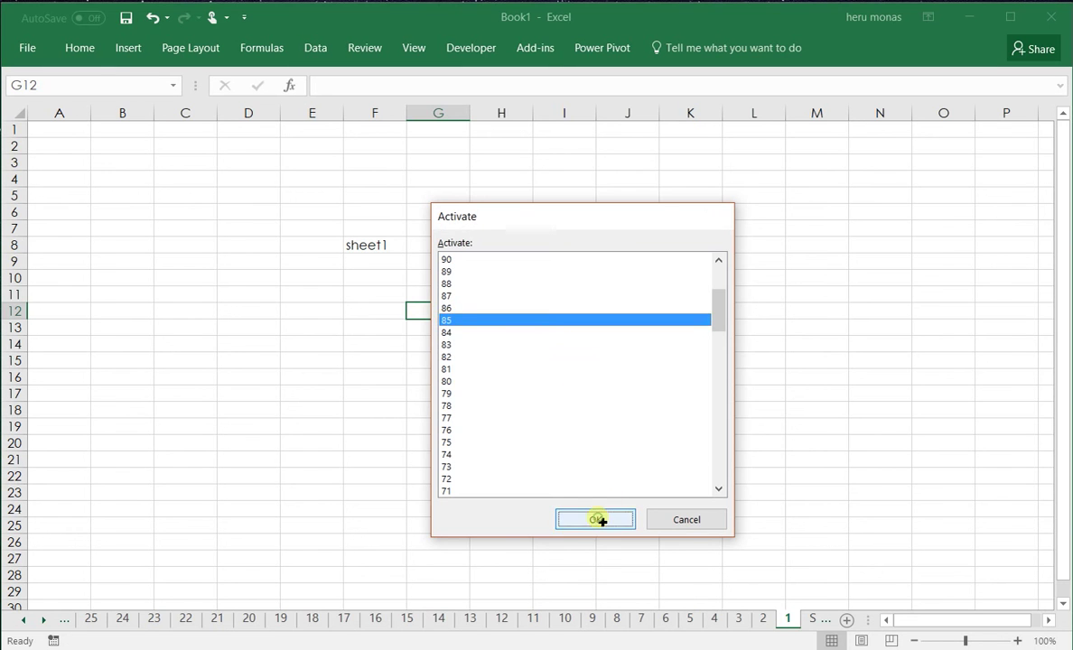